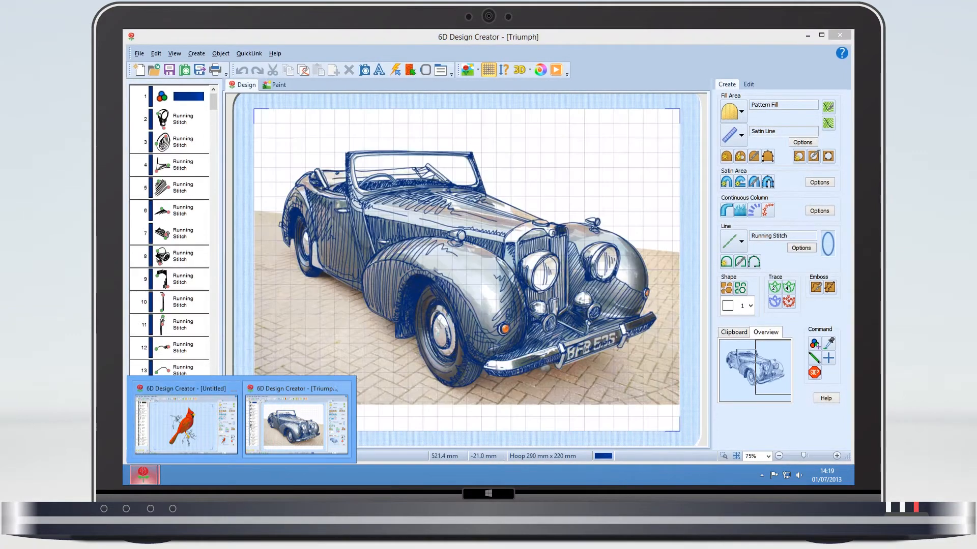
Step: Switch to the Triumph design and set up inserted lettering with the Georgia 08-20mm font from the Traditional category
{"action": "left_click", "coordinate": [296, 425]}
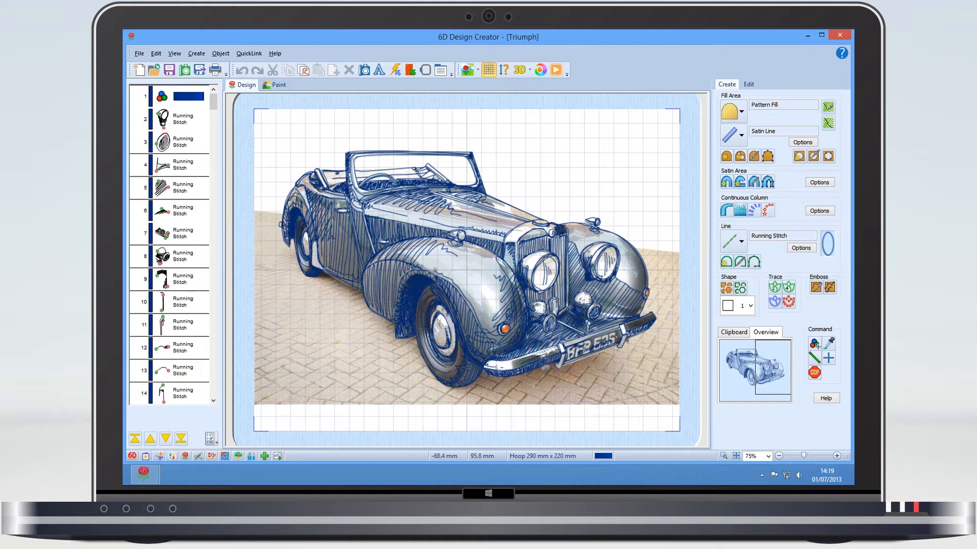
{"action": "left_click", "coordinate": [378, 73]}
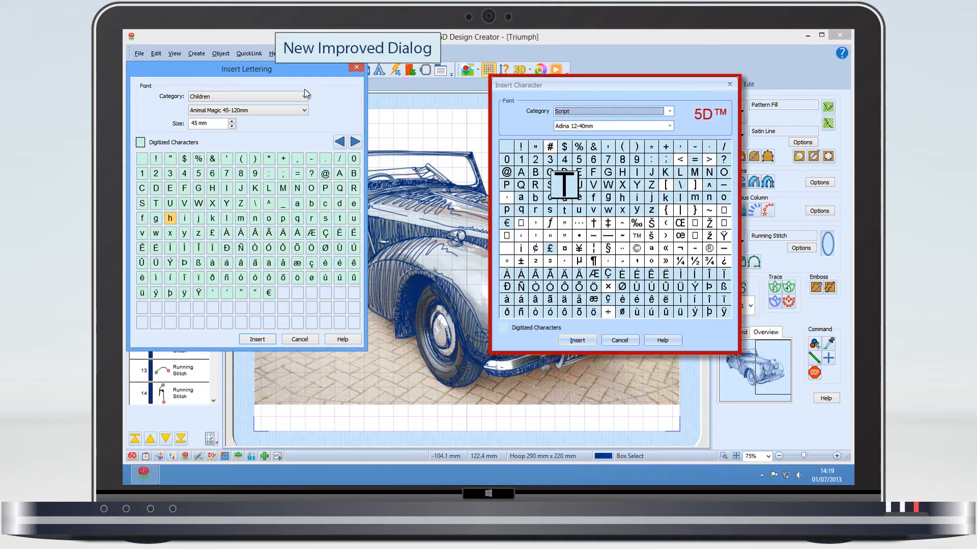
{"action": "left_click", "coordinate": [280, 96]}
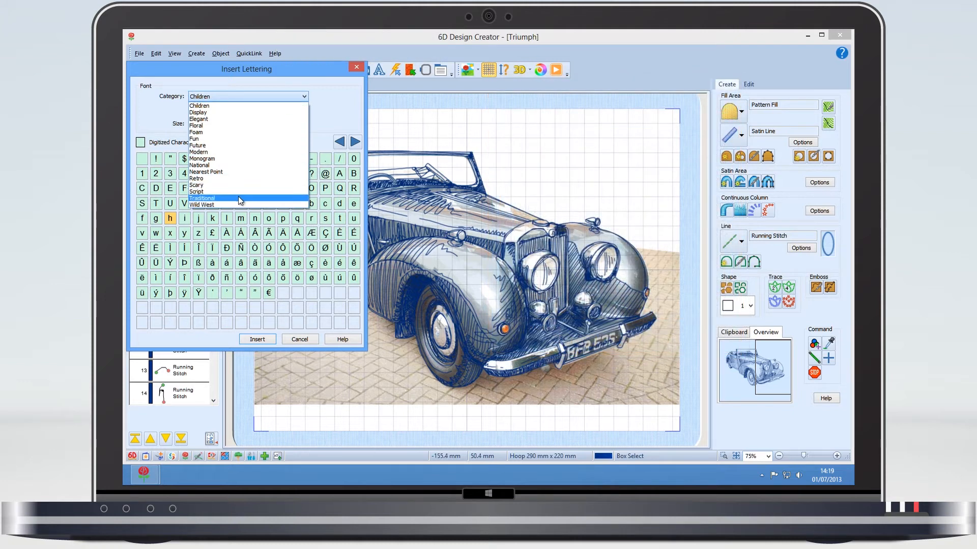
{"action": "left_click", "coordinate": [242, 197]}
{"action": "left_click", "coordinate": [276, 110]}
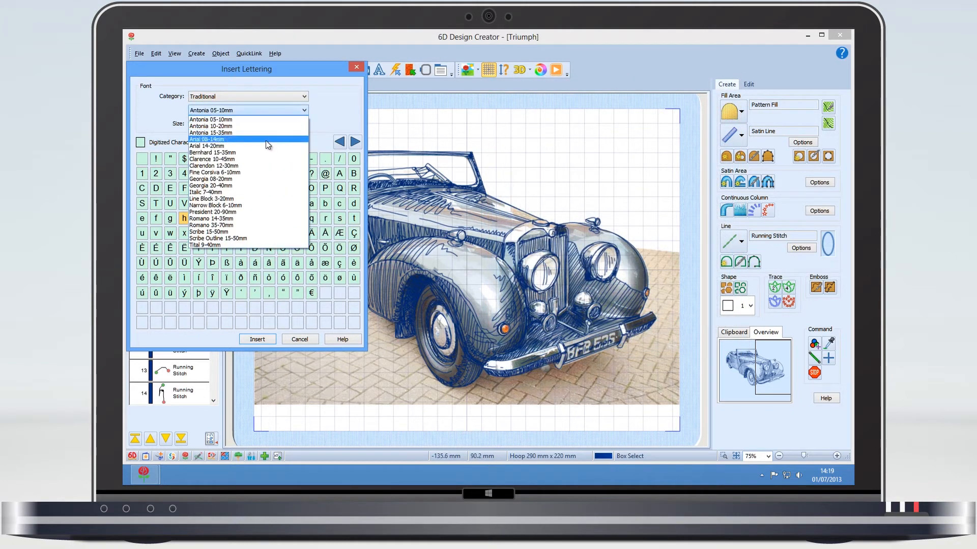
{"action": "left_click", "coordinate": [255, 179]}
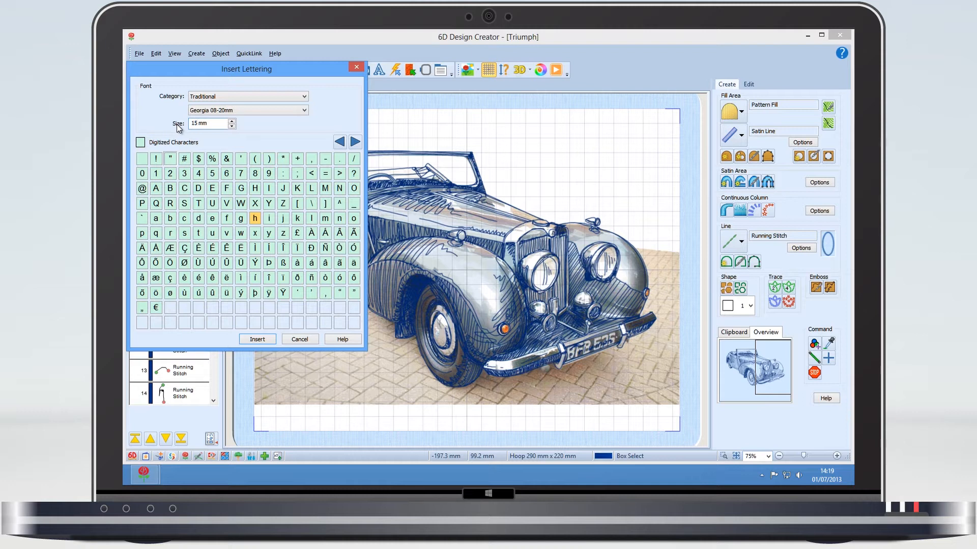
Step: Insert a capital T and move it onto the paving at the lower-left of the car photo
{"action": "left_click", "coordinate": [199, 204]}
{"action": "left_click", "coordinate": [263, 336]}
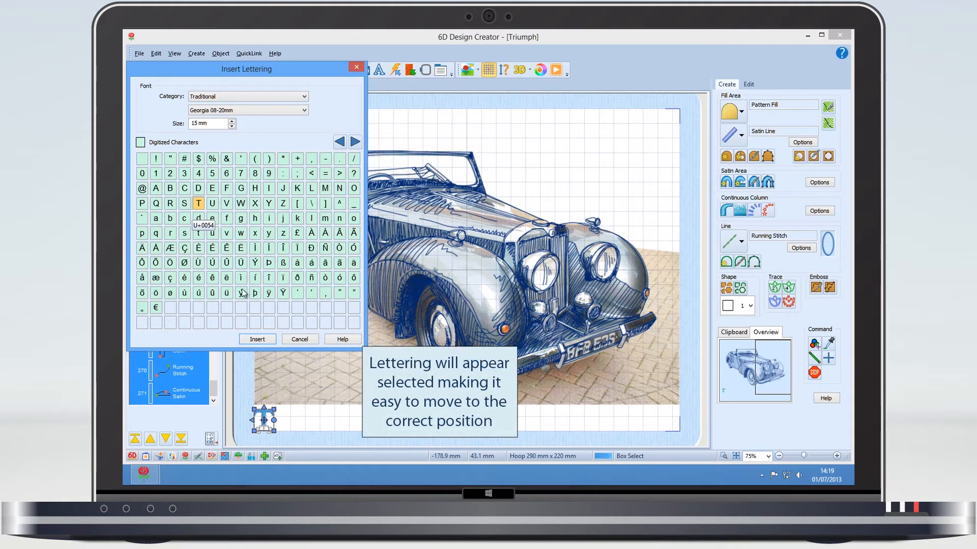
{"action": "left_click_drag", "start_coordinate": [265, 412], "coordinate": [274, 367]}
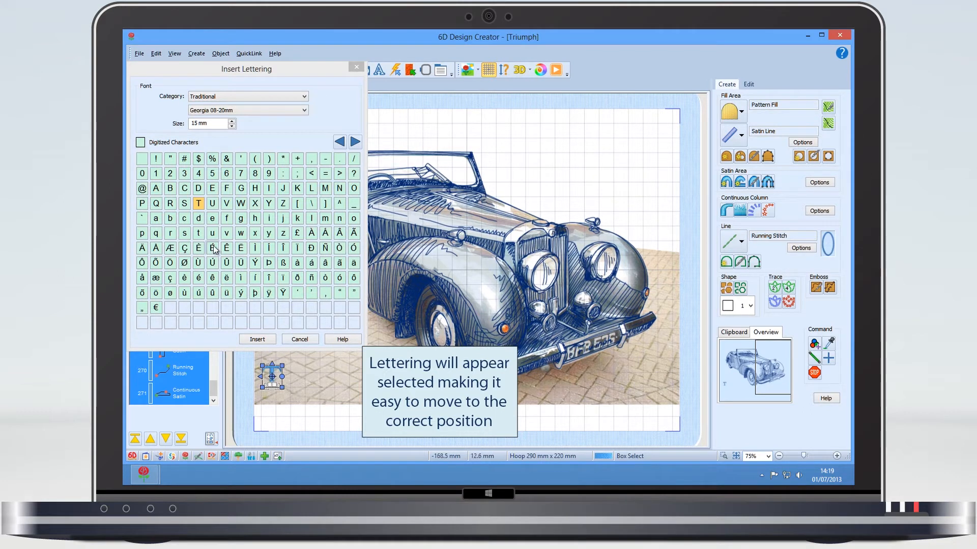
Step: Insert the letters r, i, u, m, p and h after the T to complete "Triumph", and finish the lettering
{"action": "left_click", "coordinate": [173, 236]}
{"action": "left_click", "coordinate": [172, 236]}
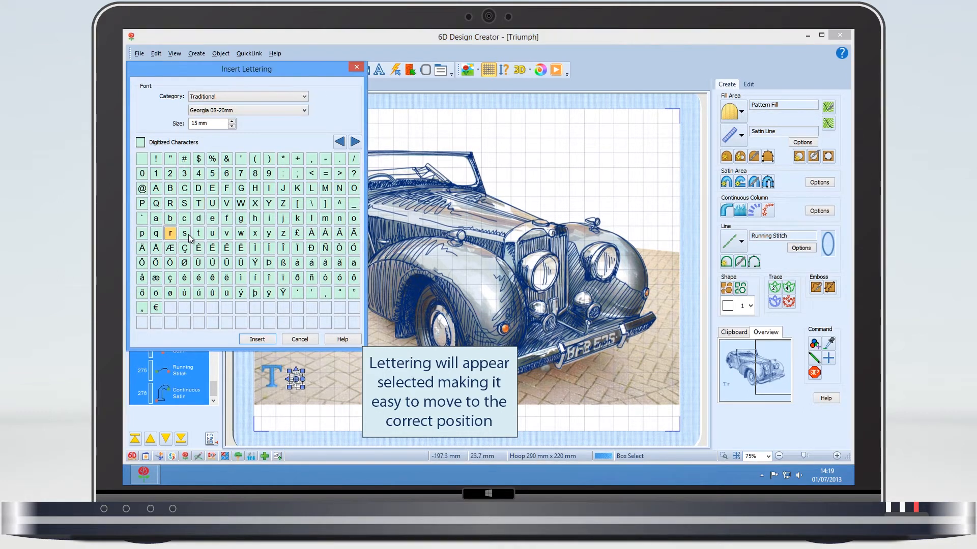
{"action": "left_click", "coordinate": [269, 218]}
{"action": "left_click", "coordinate": [214, 235]}
{"action": "left_click", "coordinate": [325, 219]}
{"action": "left_click", "coordinate": [143, 235]}
{"action": "left_click", "coordinate": [255, 219]}
{"action": "left_click", "coordinate": [300, 339]}
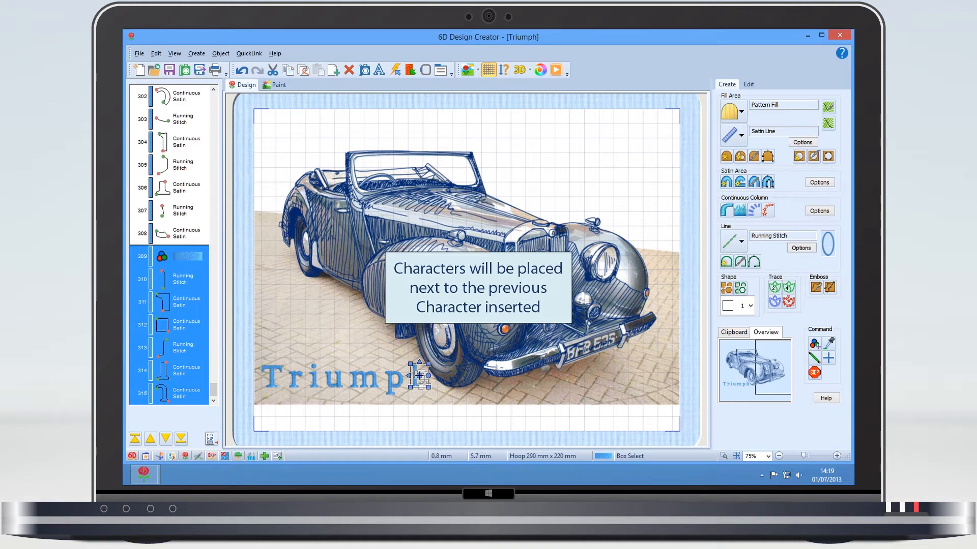
Step: Add heart shape 33 as a filled area, move it above the car's headlights and shrink it slightly
{"action": "left_click", "coordinate": [469, 265]}
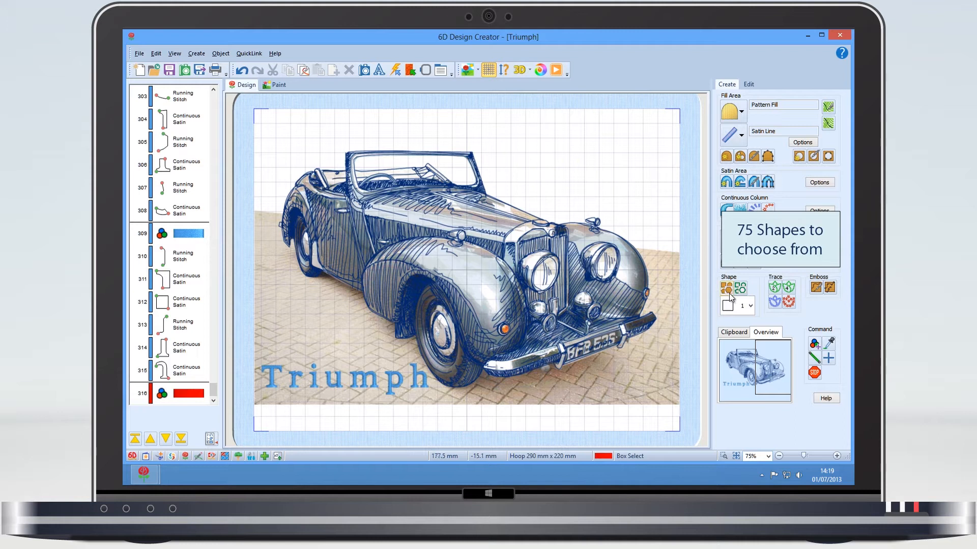
{"action": "left_click", "coordinate": [750, 306]}
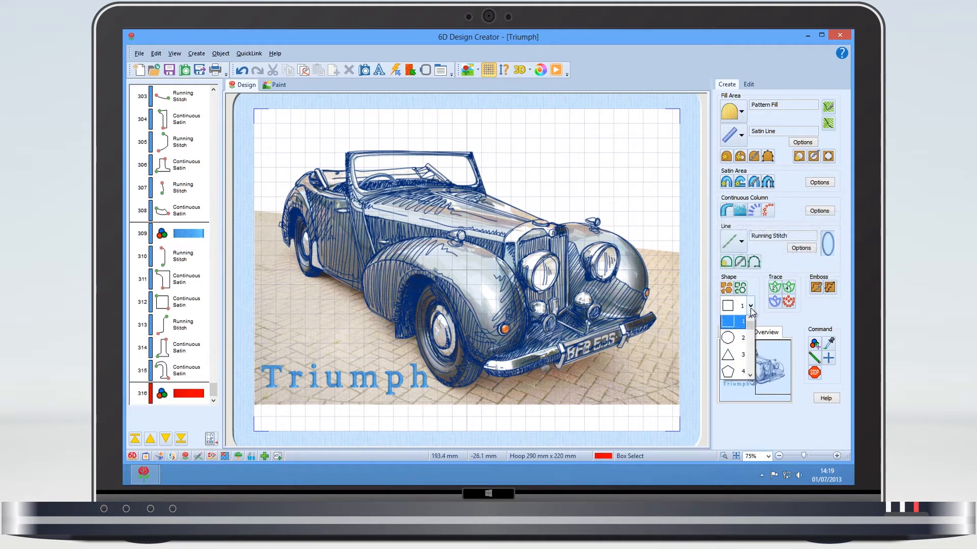
{"action": "left_click_drag", "start_coordinate": [751, 328], "coordinate": [758, 351]}
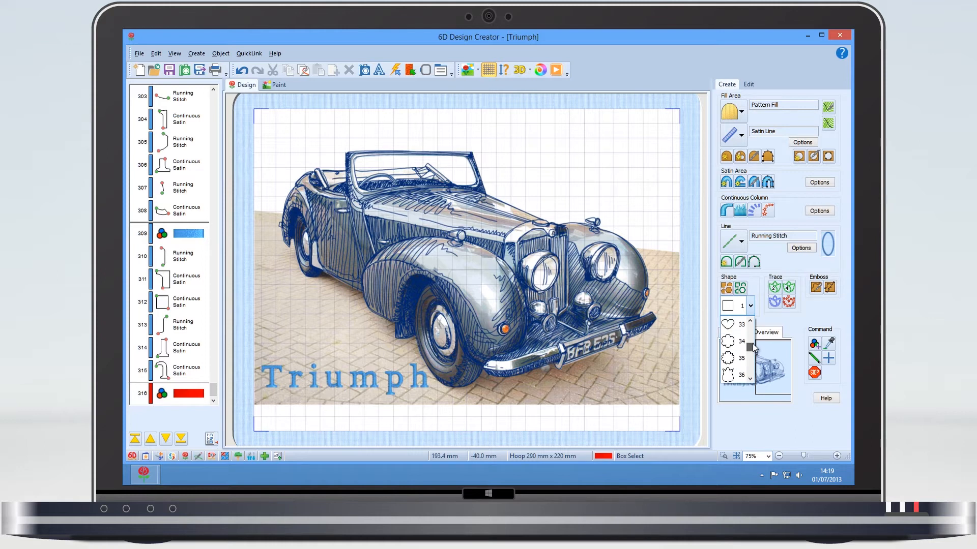
{"action": "left_click", "coordinate": [730, 324]}
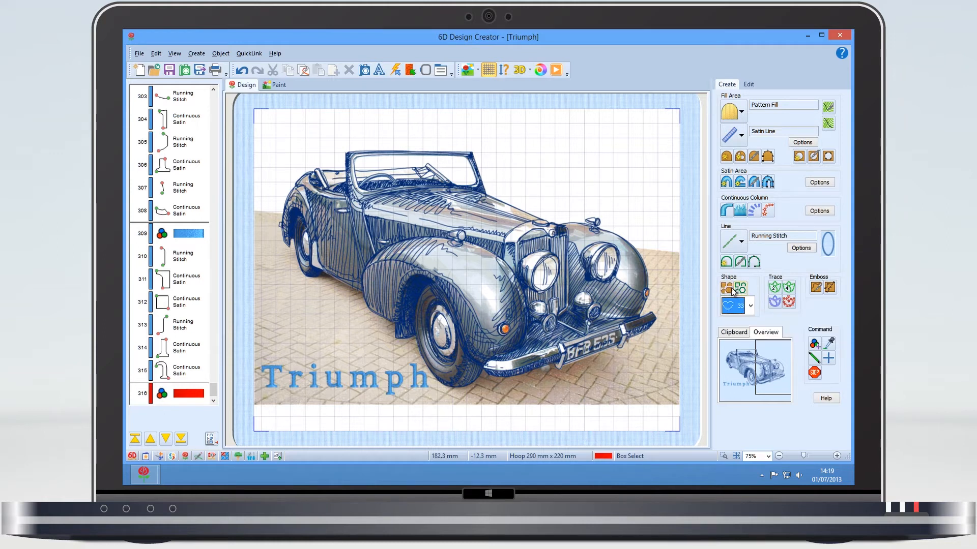
{"action": "left_click", "coordinate": [731, 290]}
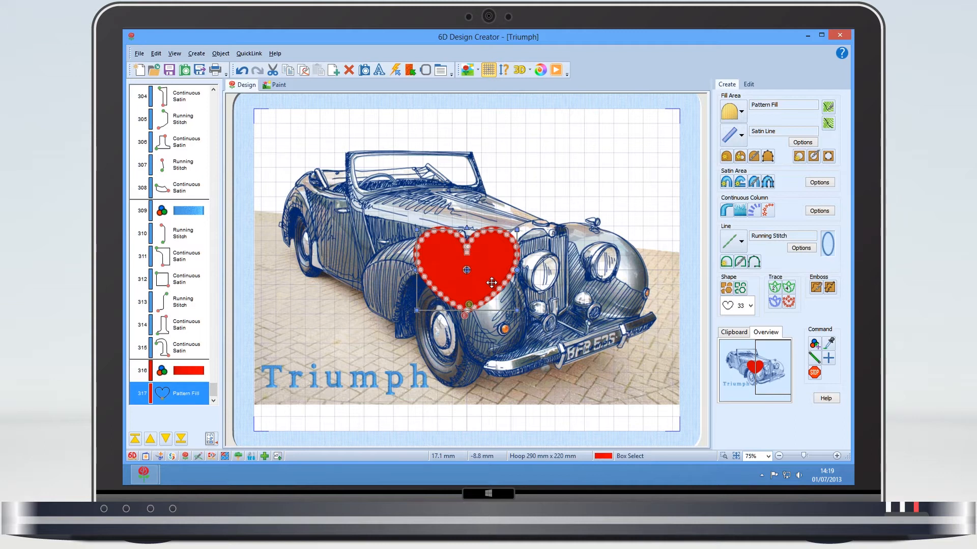
{"action": "left_click_drag", "start_coordinate": [492, 269], "coordinate": [610, 172]}
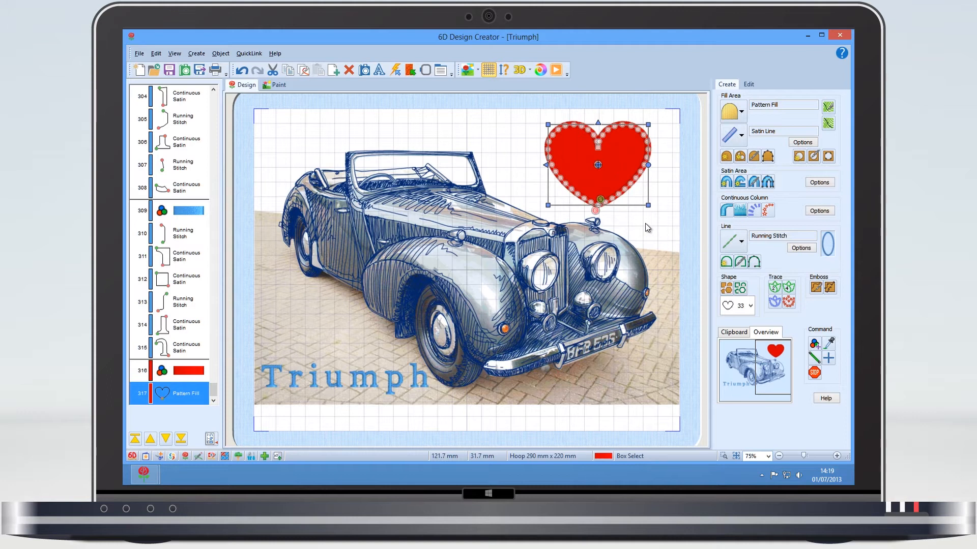
{"action": "left_click_drag", "start_coordinate": [647, 205], "coordinate": [639, 196]}
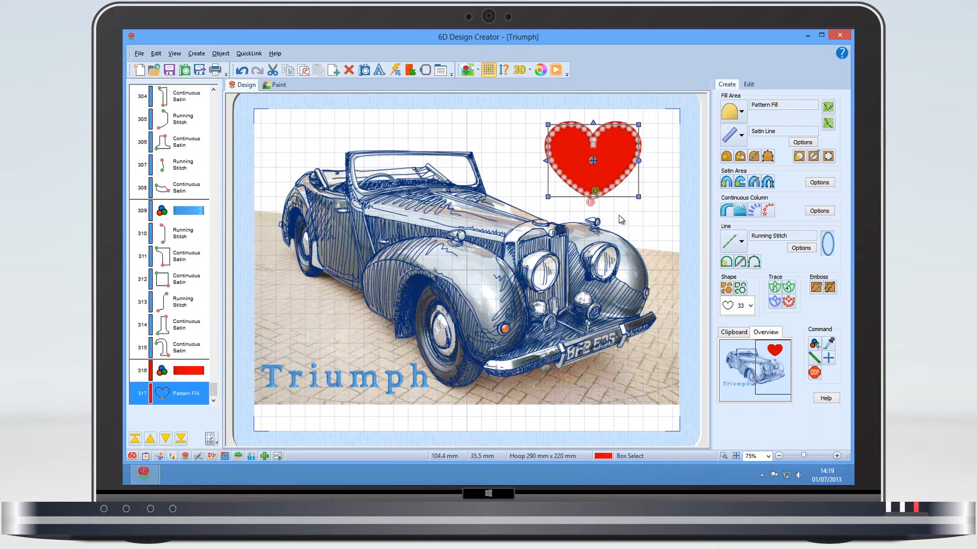
Step: Copy the red heart and paste the copy in the same place
{"action": "left_click", "coordinate": [156, 53]}
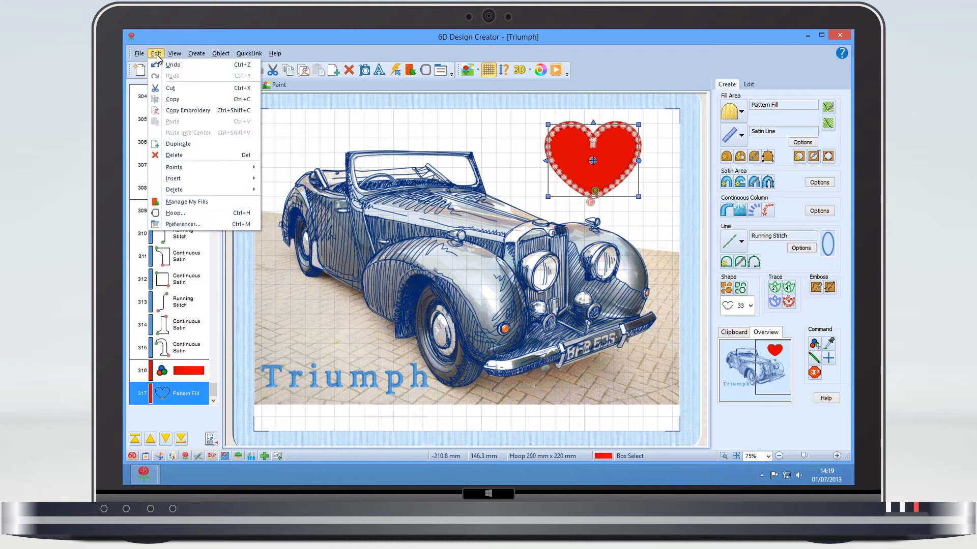
{"action": "left_click", "coordinate": [171, 99]}
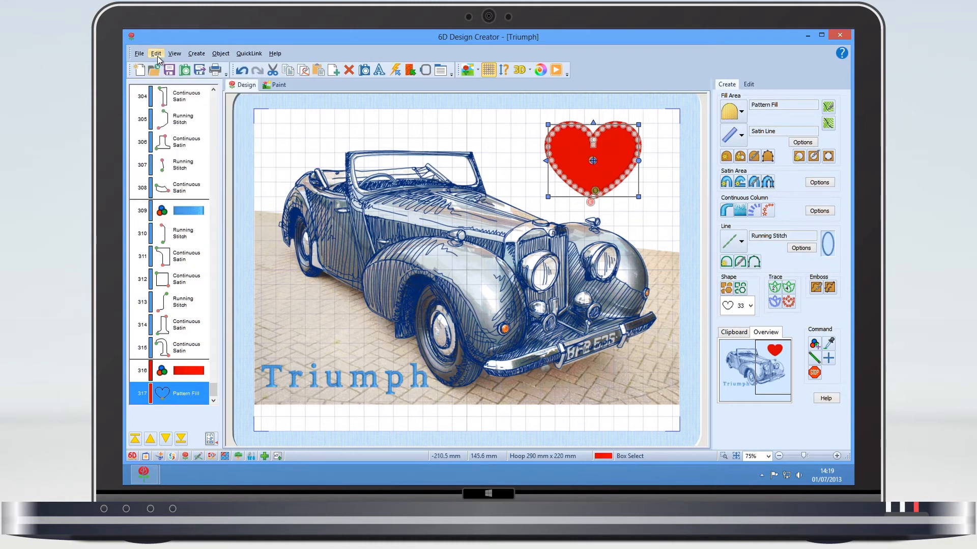
{"action": "left_click", "coordinate": [157, 55]}
{"action": "left_click", "coordinate": [178, 122]}
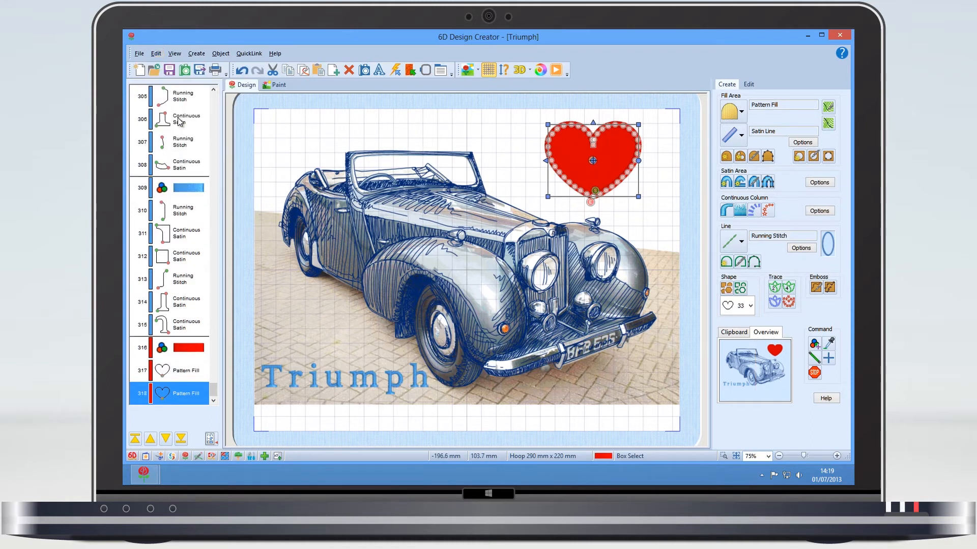
Step: Change the first heart in the stitch order to an Echo Fill with no border line, External Lines and a 2 mm gap
{"action": "left_click", "coordinate": [171, 375]}
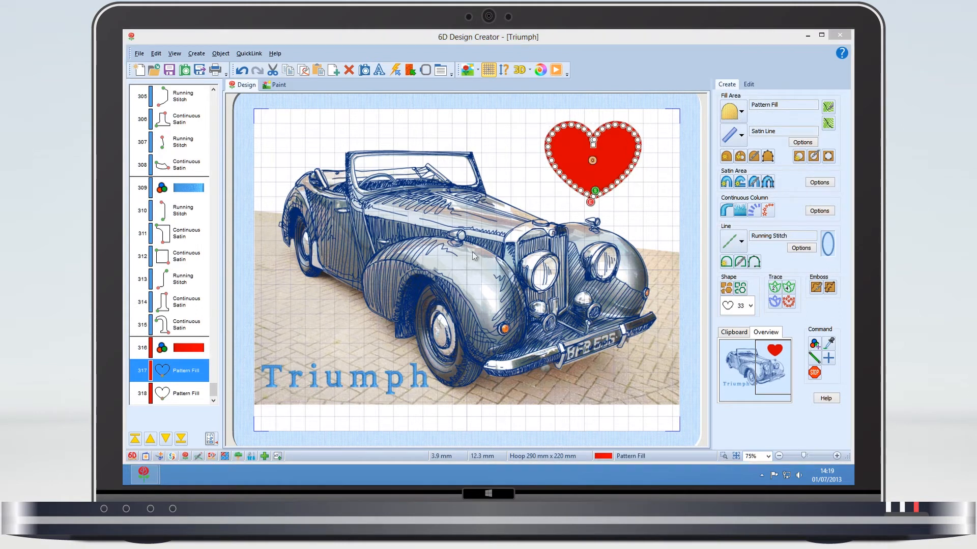
{"action": "double_click", "coordinate": [585, 169]}
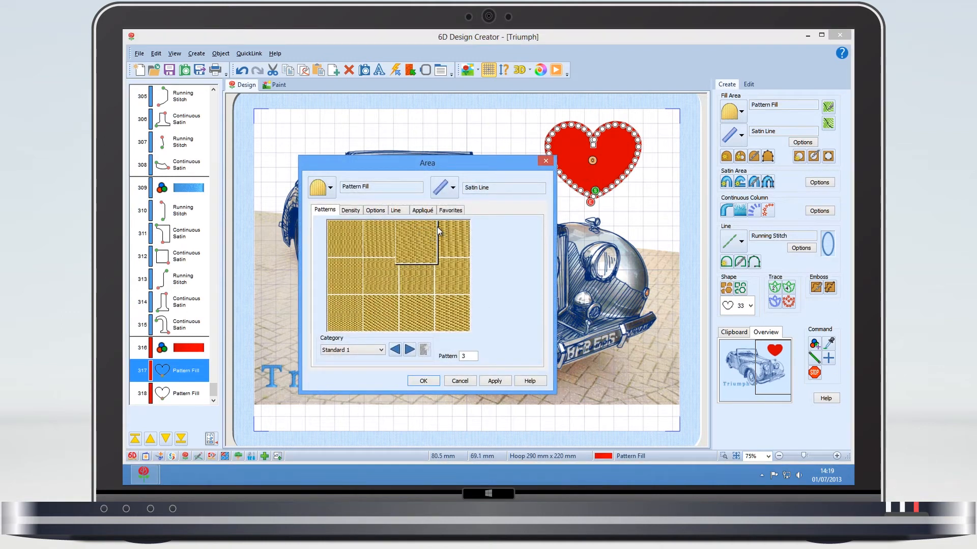
{"action": "left_click", "coordinate": [444, 188]}
{"action": "left_click", "coordinate": [449, 205]}
{"action": "left_click", "coordinate": [322, 187]}
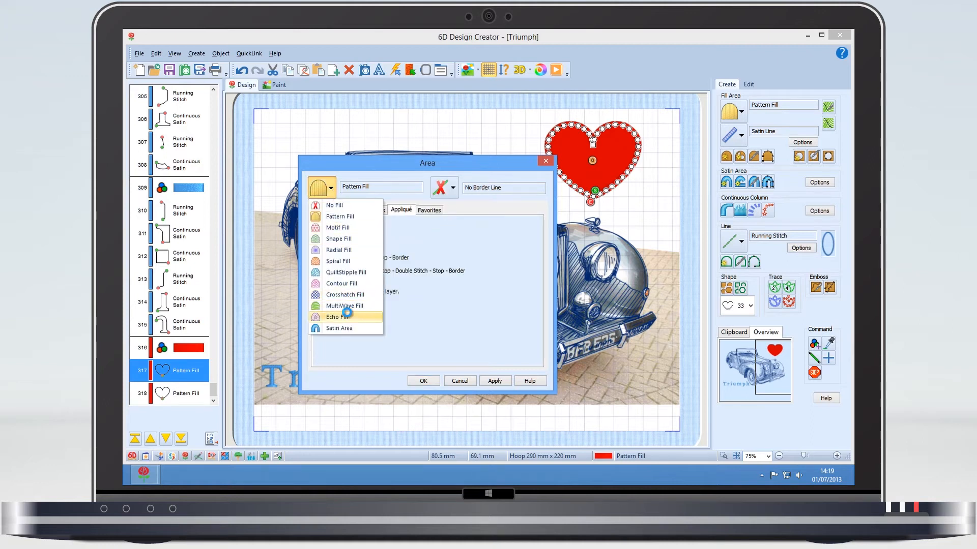
{"action": "left_click", "coordinate": [349, 317]}
{"action": "left_click", "coordinate": [340, 283]}
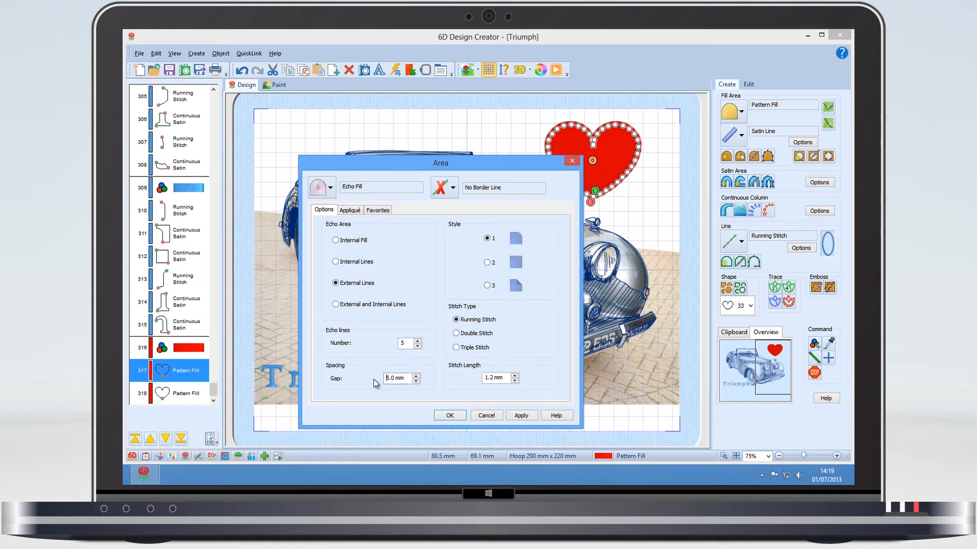
{"action": "key", "text": "Delete"}
{"action": "type", "text": "2"}
{"action": "left_click", "coordinate": [450, 416]}
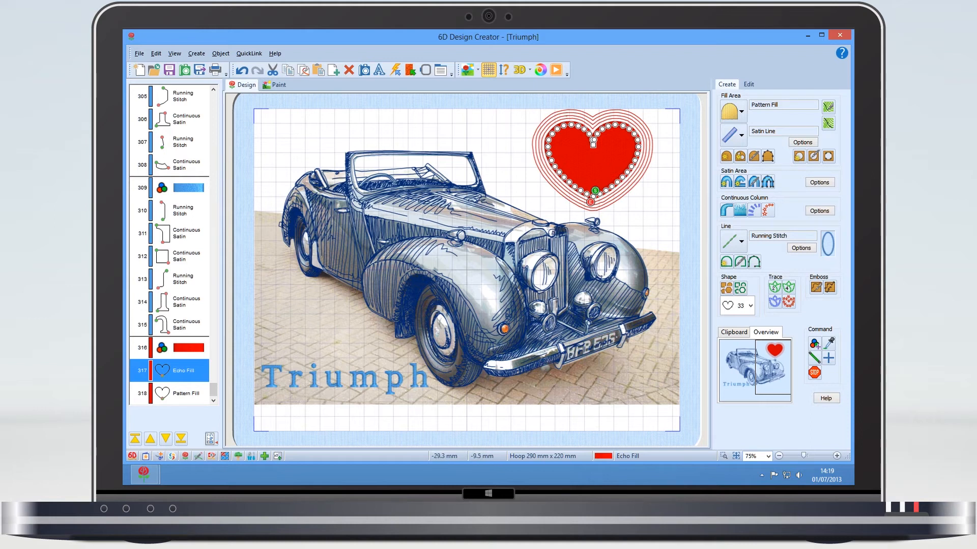
Step: Add star shape 26 as a Satin Line outline after the running-stitch line on the car's bonnet
{"action": "left_click", "coordinate": [486, 231]}
{"action": "left_click", "coordinate": [751, 305]}
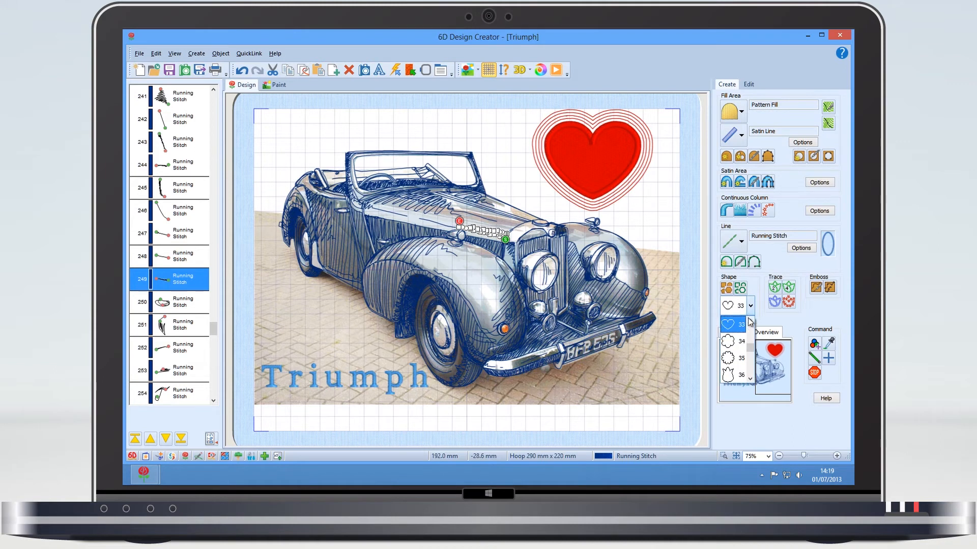
{"action": "left_click_drag", "start_coordinate": [749, 351], "coordinate": [752, 346]}
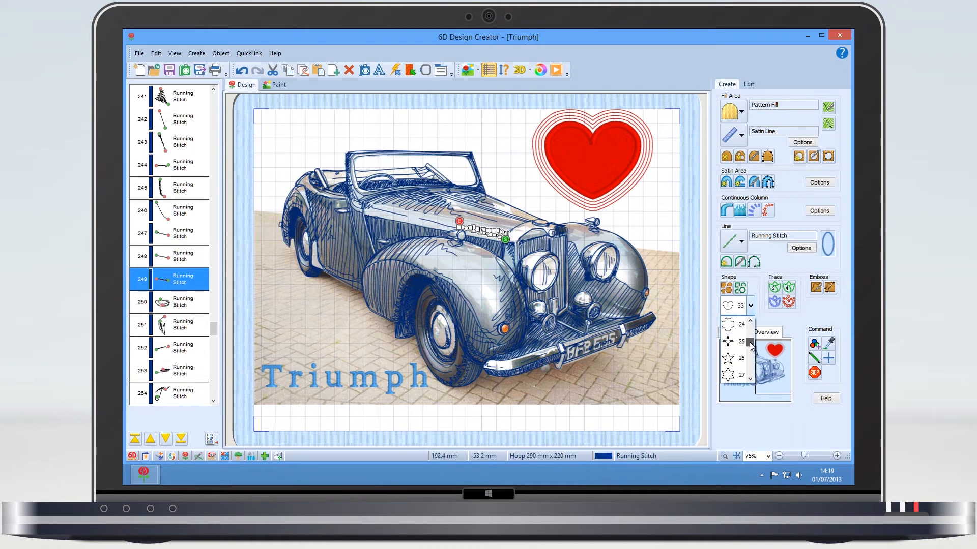
{"action": "left_click", "coordinate": [737, 359]}
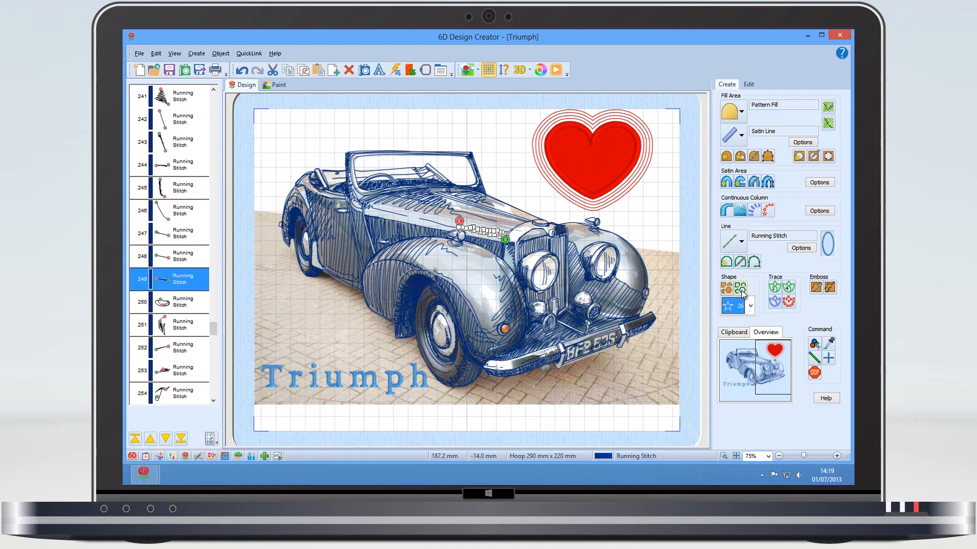
{"action": "left_click", "coordinate": [742, 241]}
{"action": "left_click", "coordinate": [753, 273]}
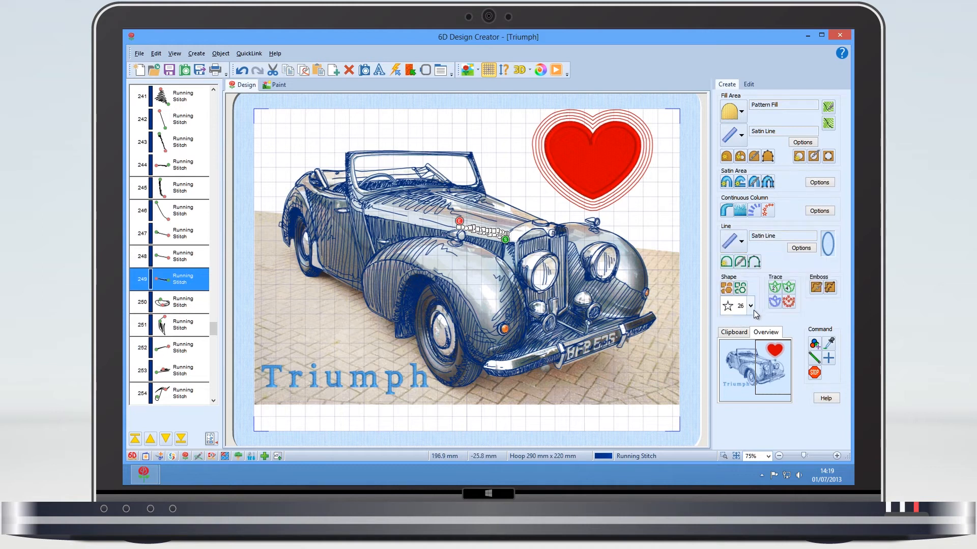
{"action": "left_click", "coordinate": [740, 290]}
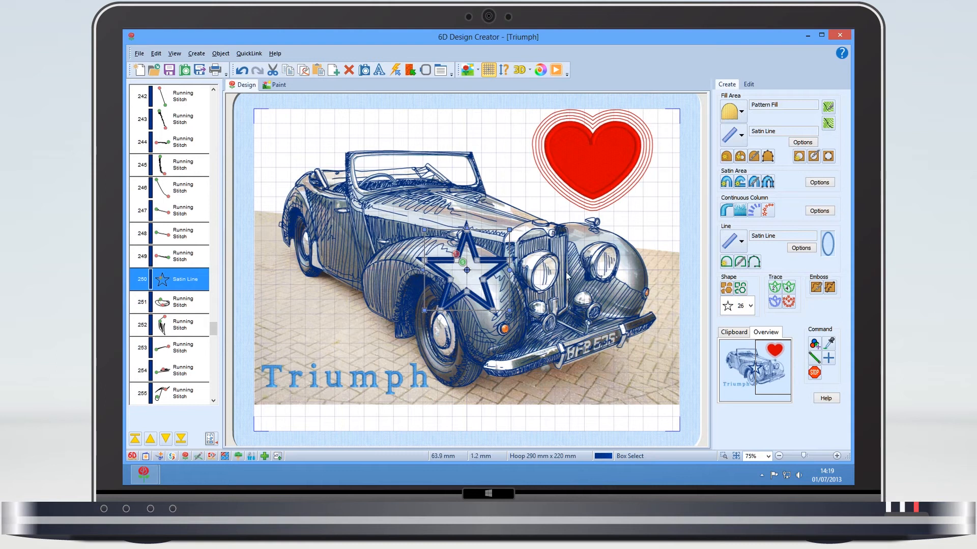
Step: Move the star to just above the start of the Triumph lettering, reduce it slightly and tilt it
{"action": "left_click_drag", "start_coordinate": [482, 272], "coordinate": [350, 346]}
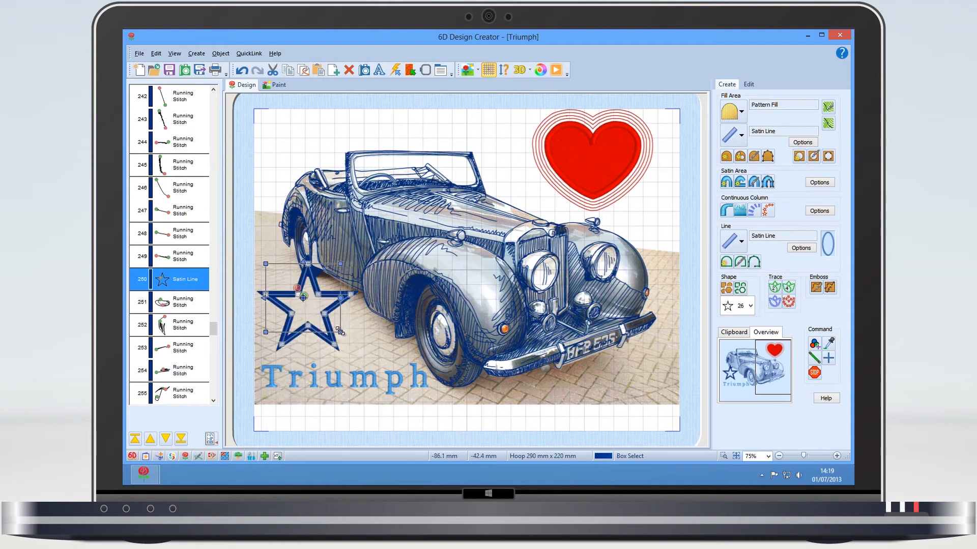
{"action": "left_click_drag", "start_coordinate": [340, 299], "coordinate": [320, 311]}
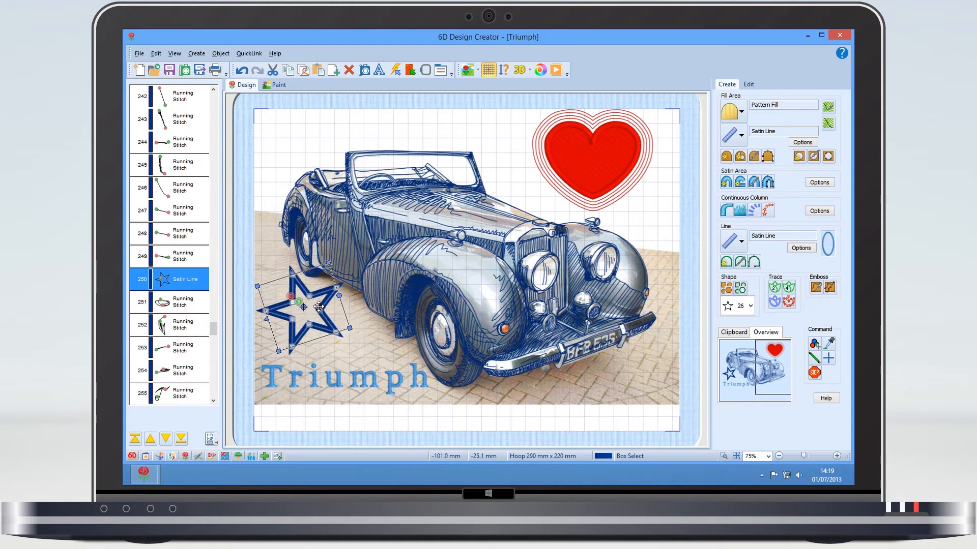
Step: Duplicate the tilted star, place the copy beside it towards the front wheel and make the copy smaller
{"action": "left_click", "coordinate": [157, 53]}
{"action": "left_click", "coordinate": [182, 146]}
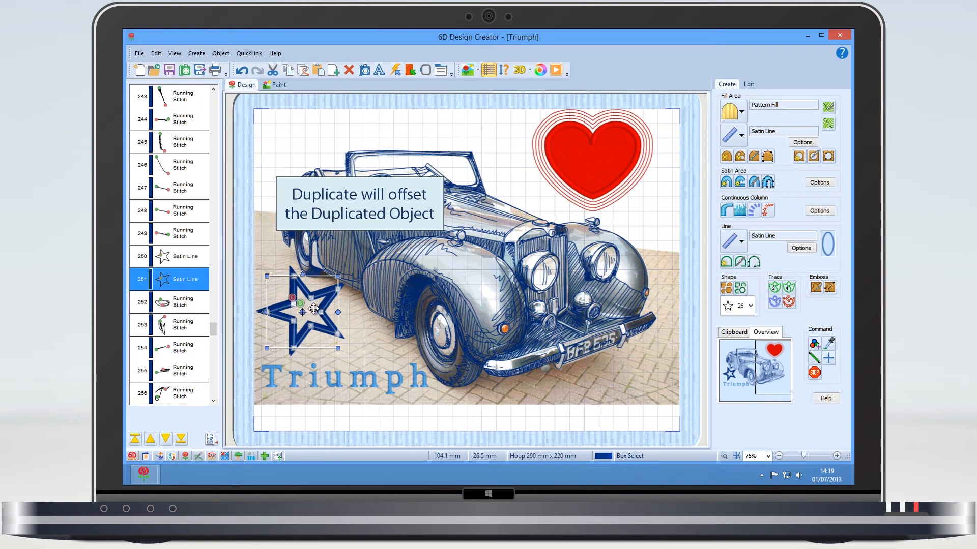
{"action": "left_click_drag", "start_coordinate": [313, 308], "coordinate": [402, 322]}
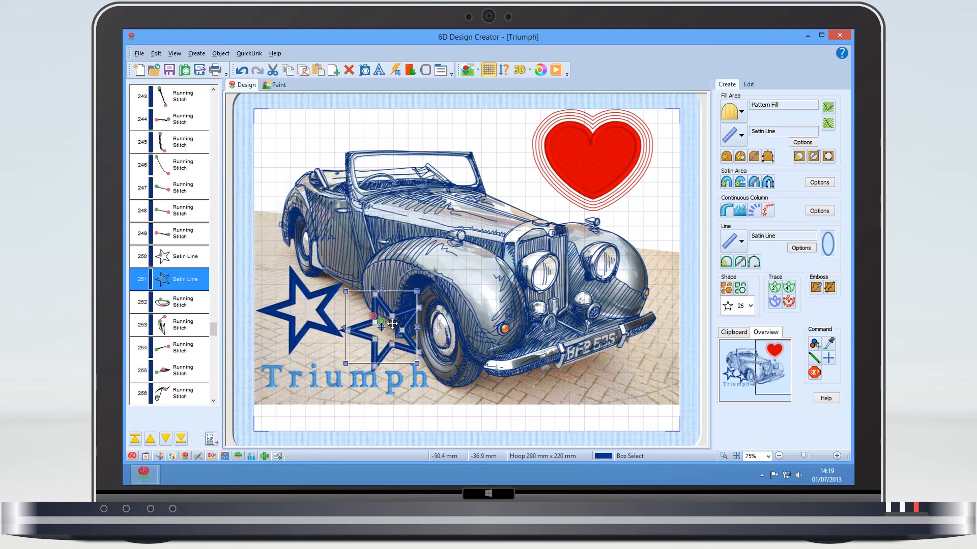
{"action": "left_click_drag", "start_coordinate": [417, 362], "coordinate": [378, 317]}
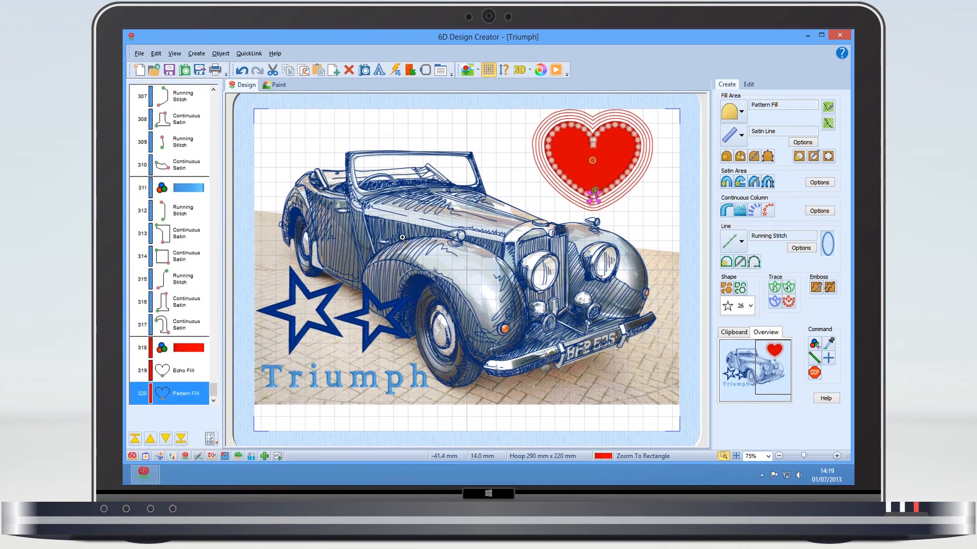
Step: Start a Running Stitch Freehand Point Line with eight points down the front wing's highlight and correct the points around its bend
{"action": "left_click_drag", "start_coordinate": [407, 237], "coordinate": [555, 350]}
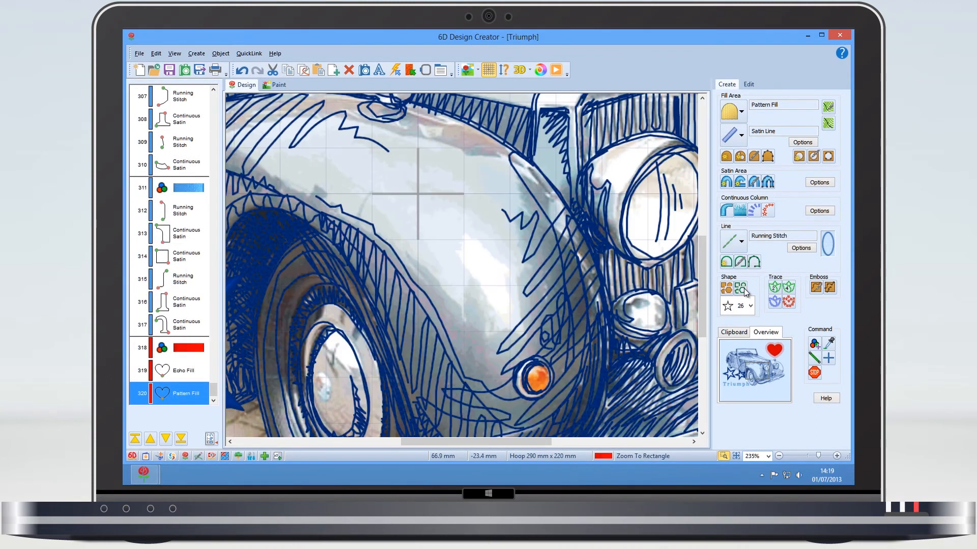
{"action": "left_click", "coordinate": [755, 261]}
{"action": "left_click", "coordinate": [373, 165]}
{"action": "left_click", "coordinate": [392, 177]}
{"action": "left_click", "coordinate": [422, 201]}
{"action": "left_click", "coordinate": [450, 226]}
{"action": "left_click", "coordinate": [471, 234]}
{"action": "left_click", "coordinate": [482, 263]}
{"action": "left_click", "coordinate": [484, 288]}
{"action": "left_click", "coordinate": [488, 310]}
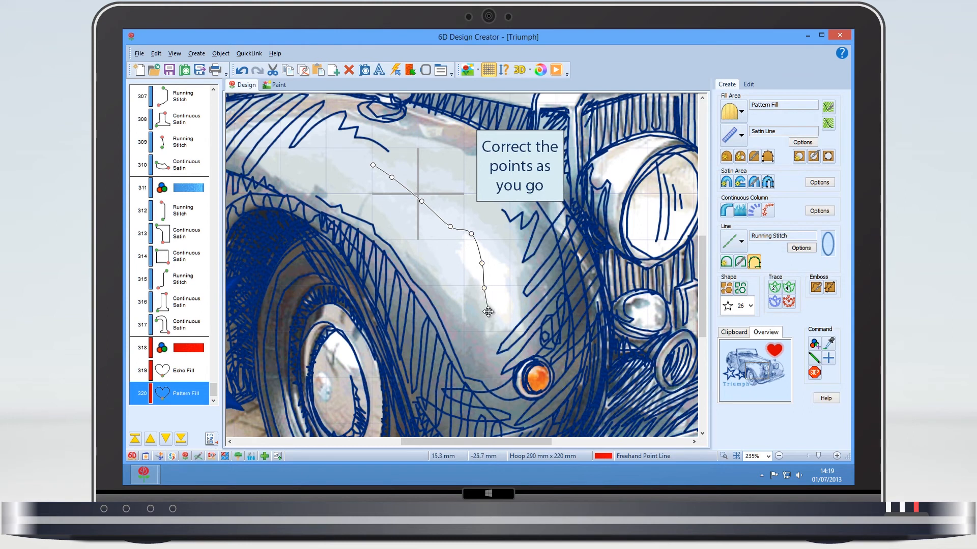
{"action": "left_click_drag", "start_coordinate": [471, 234], "coordinate": [478, 270]}
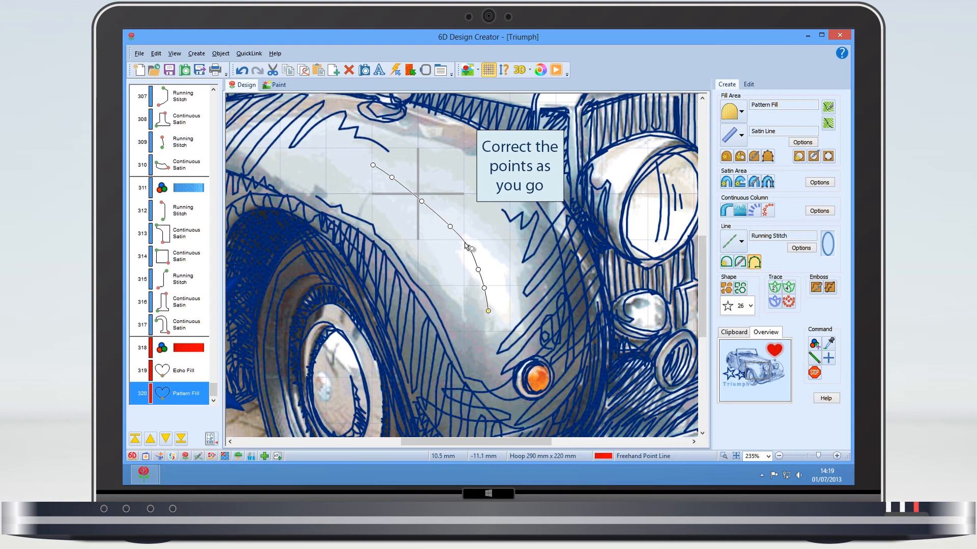
{"action": "mouse_move", "coordinate": [450, 226]}
{"action": "left_mouse_down"}
{"action": "mouse_move", "coordinate": [469, 250]}
{"action": "mouse_move", "coordinate": [445, 223]}
{"action": "left_mouse_up"}
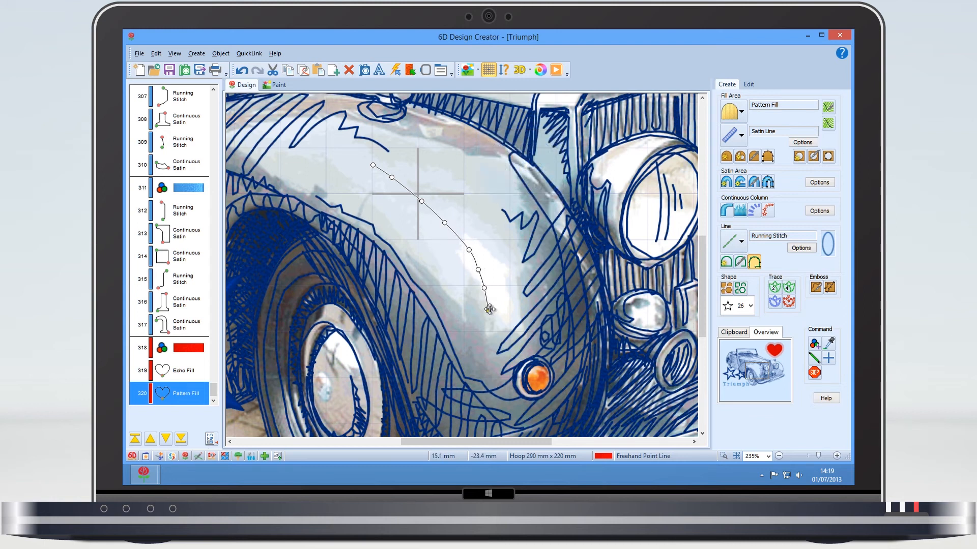
Step: Extend the line by two points to beside the orange indicator lamp, smooth its lower curve and finish it
{"action": "left_click", "coordinate": [489, 331]}
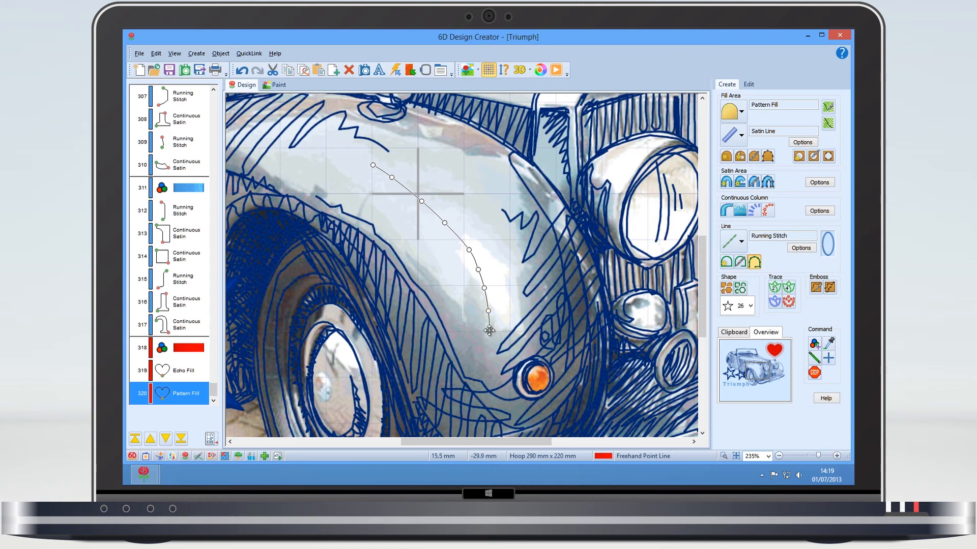
{"action": "left_click", "coordinate": [487, 359]}
{"action": "left_click_drag", "start_coordinate": [488, 311], "coordinate": [488, 305]}
{"action": "left_click_drag", "start_coordinate": [478, 270], "coordinate": [480, 265]}
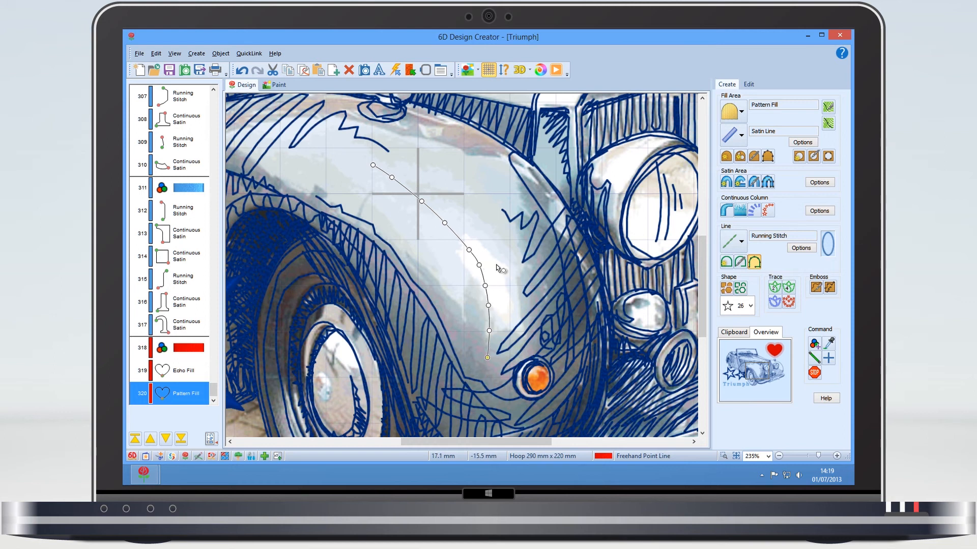
{"action": "key", "text": "Return"}
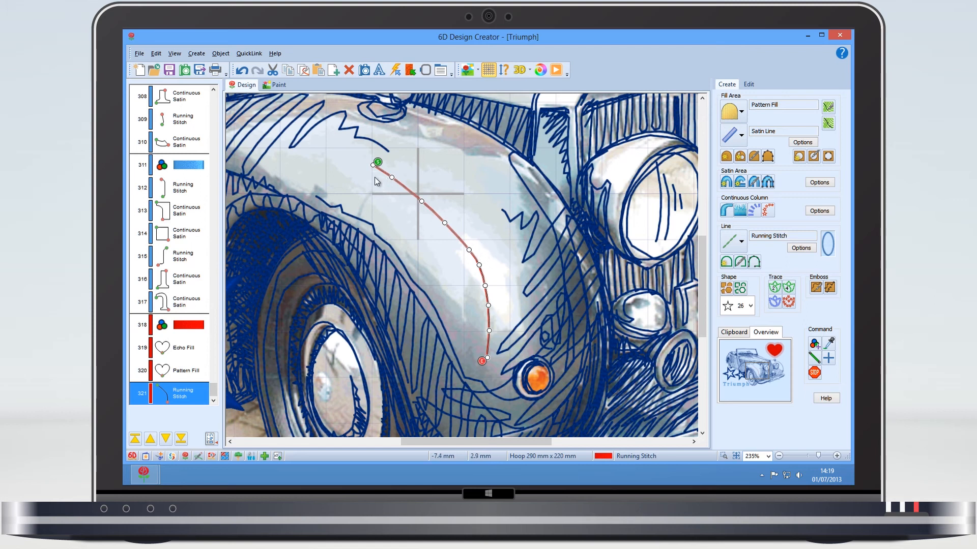
Step: Reverse the new running-stitch line's direction, and reverse it back to start at the upper end
{"action": "left_click", "coordinate": [220, 55]}
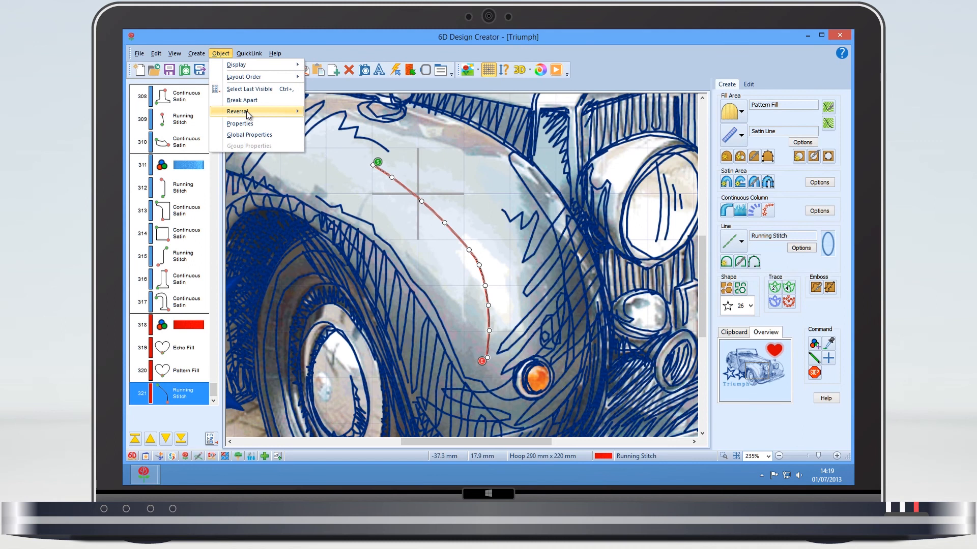
{"action": "mouse_move", "coordinate": [246, 111]}
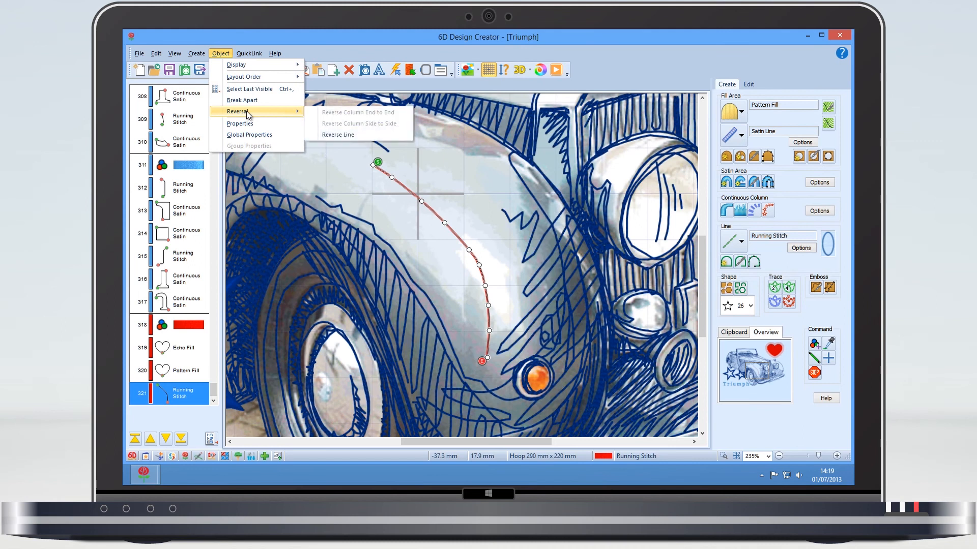
{"action": "left_click", "coordinate": [337, 135]}
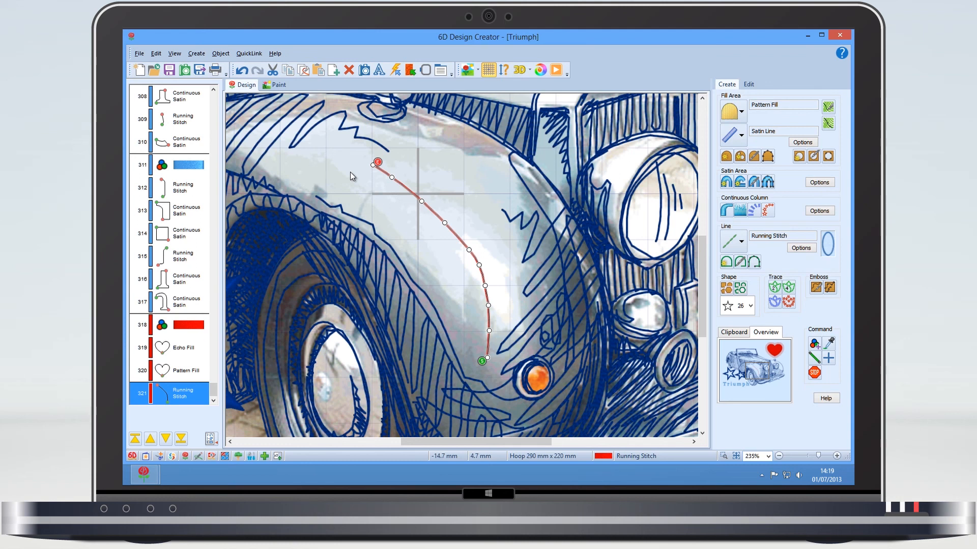
{"action": "left_click", "coordinate": [226, 56]}
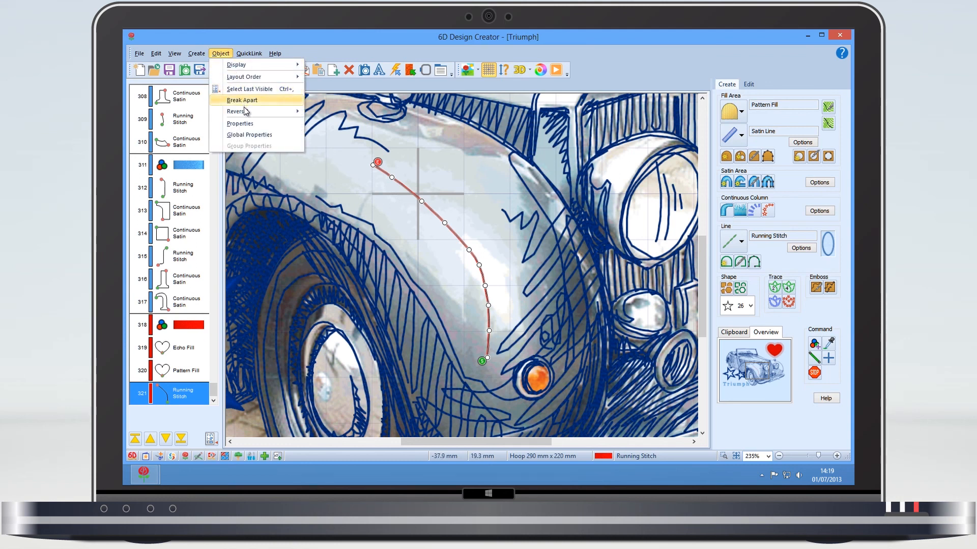
{"action": "mouse_move", "coordinate": [248, 111]}
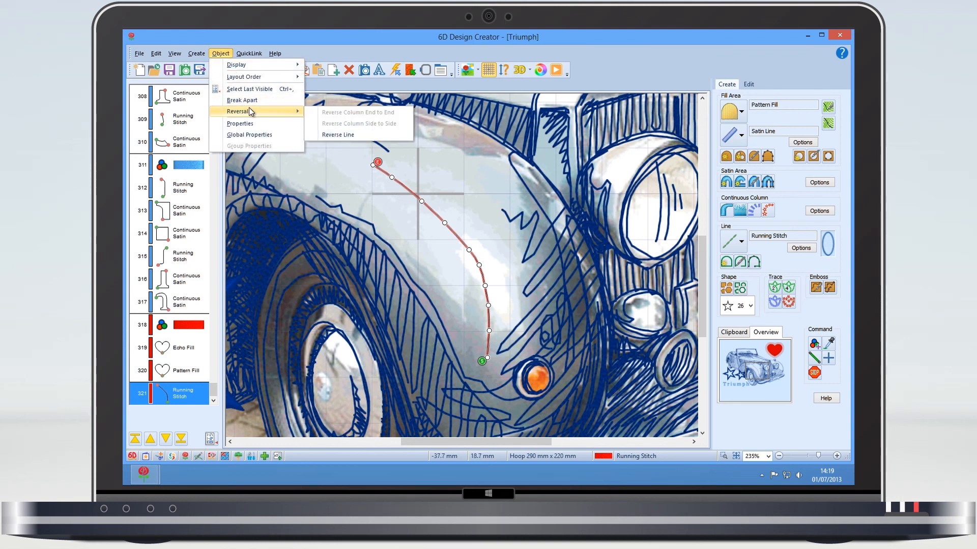
{"action": "left_click", "coordinate": [337, 136]}
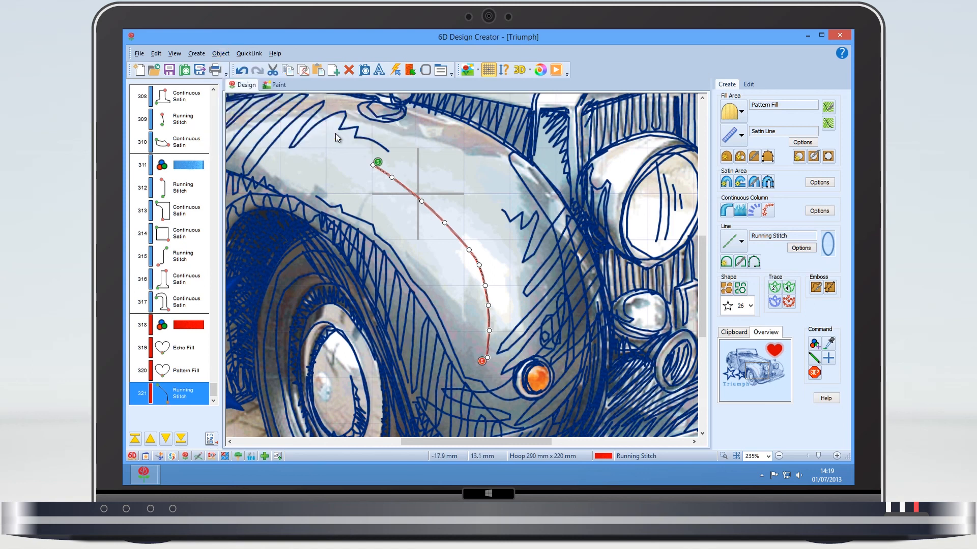